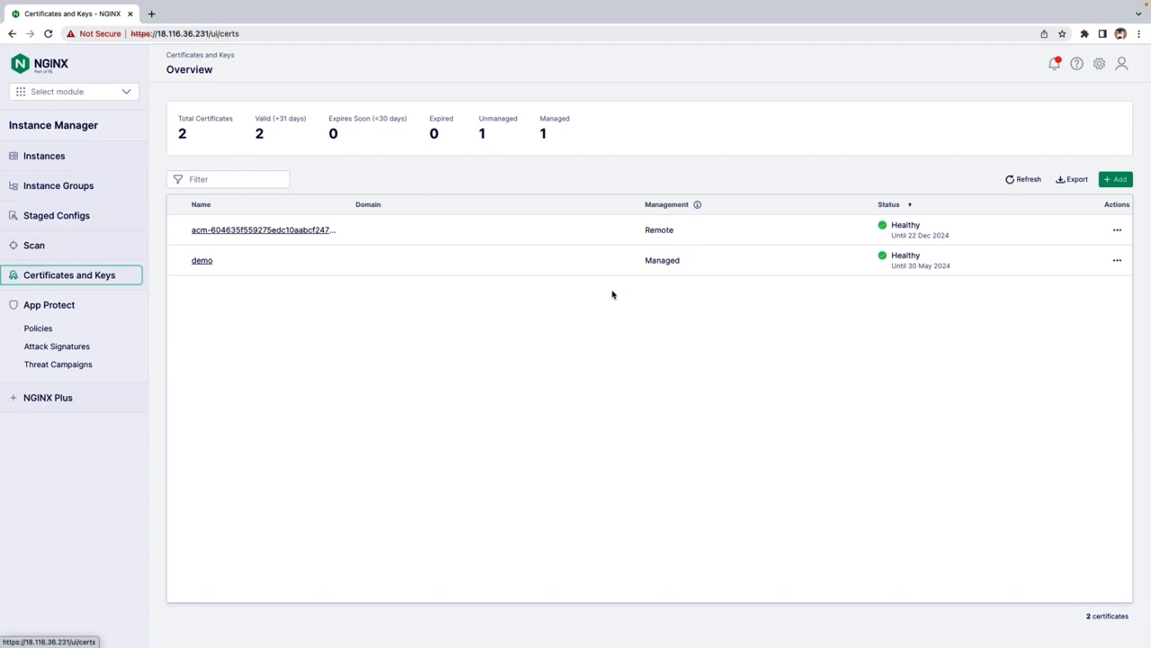
Review the remote acm certificate's details and its associated devportal and apigw1 instances, and return to the certificates overview
{"action": "left_click", "coordinate": [260, 231]}
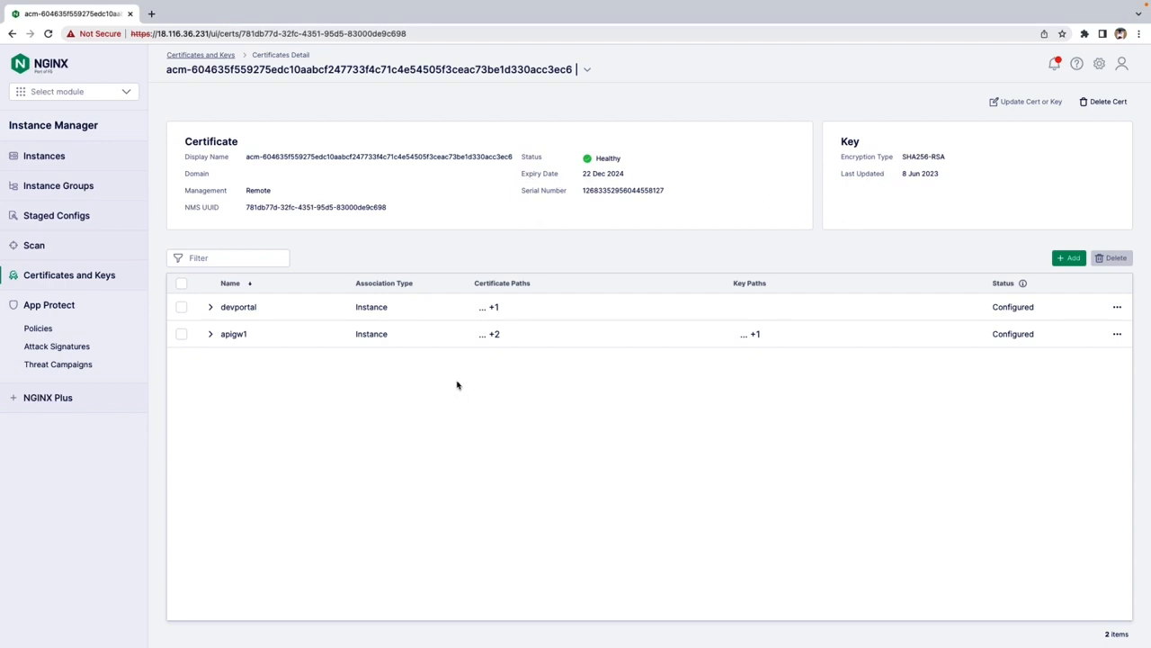
{"action": "left_click", "coordinate": [210, 307]}
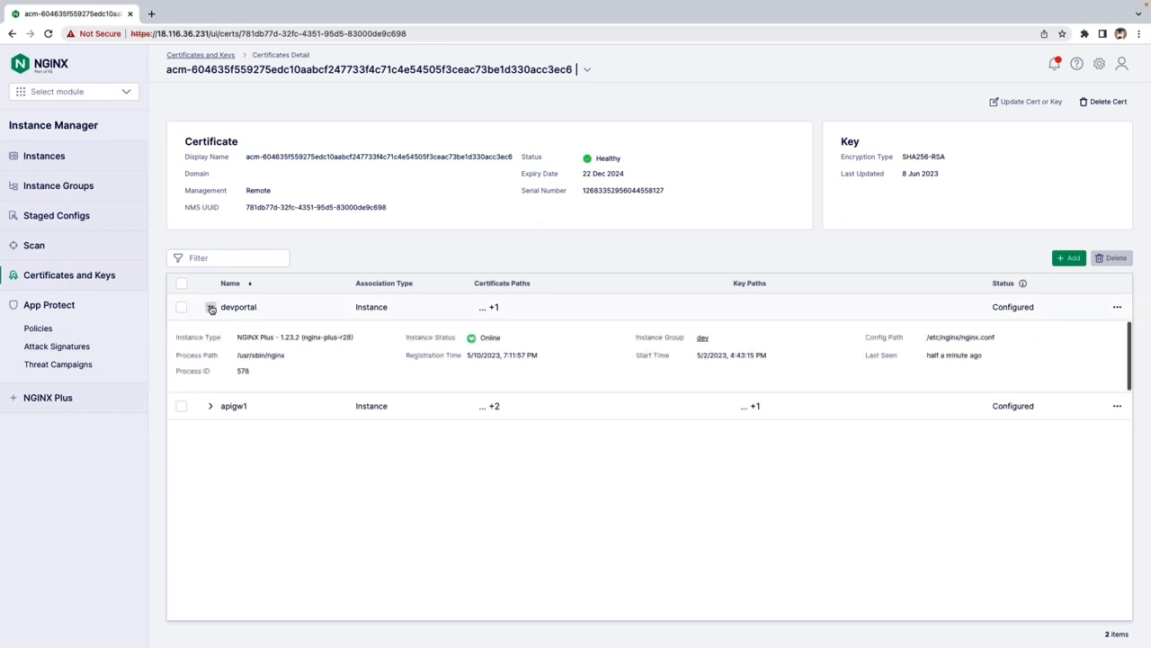
{"action": "left_click", "coordinate": [212, 407]}
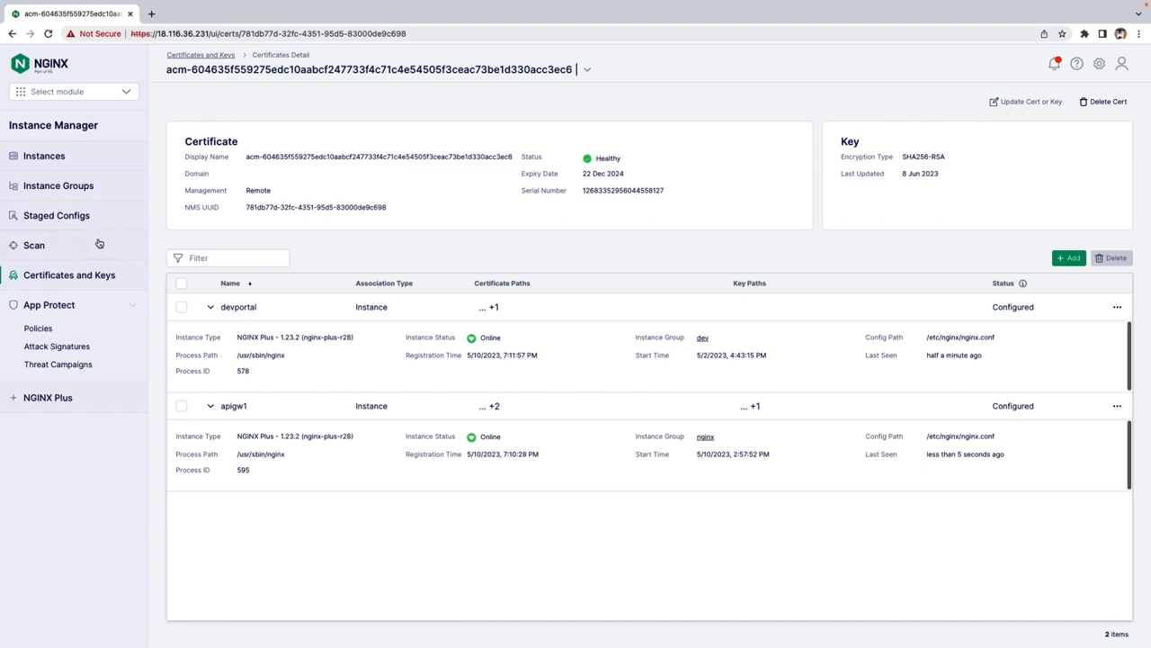
{"action": "left_click", "coordinate": [90, 274]}
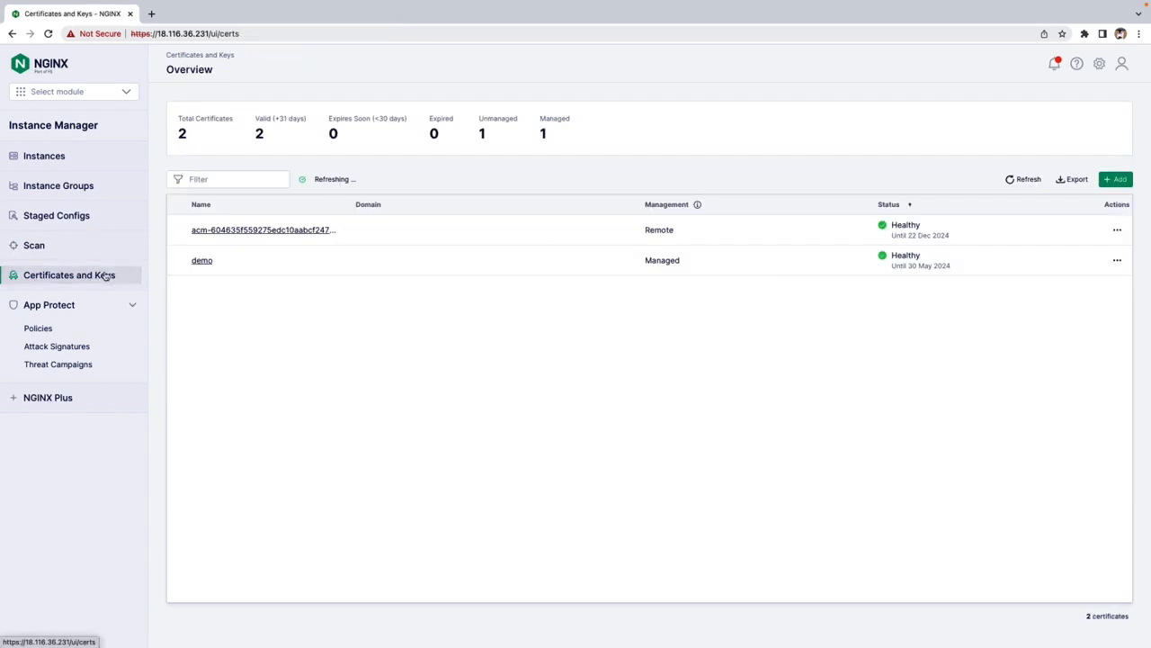
Open the demo certificate and review its update options for file upload, private key and publishing, leaving without saving
{"action": "left_click", "coordinate": [202, 261]}
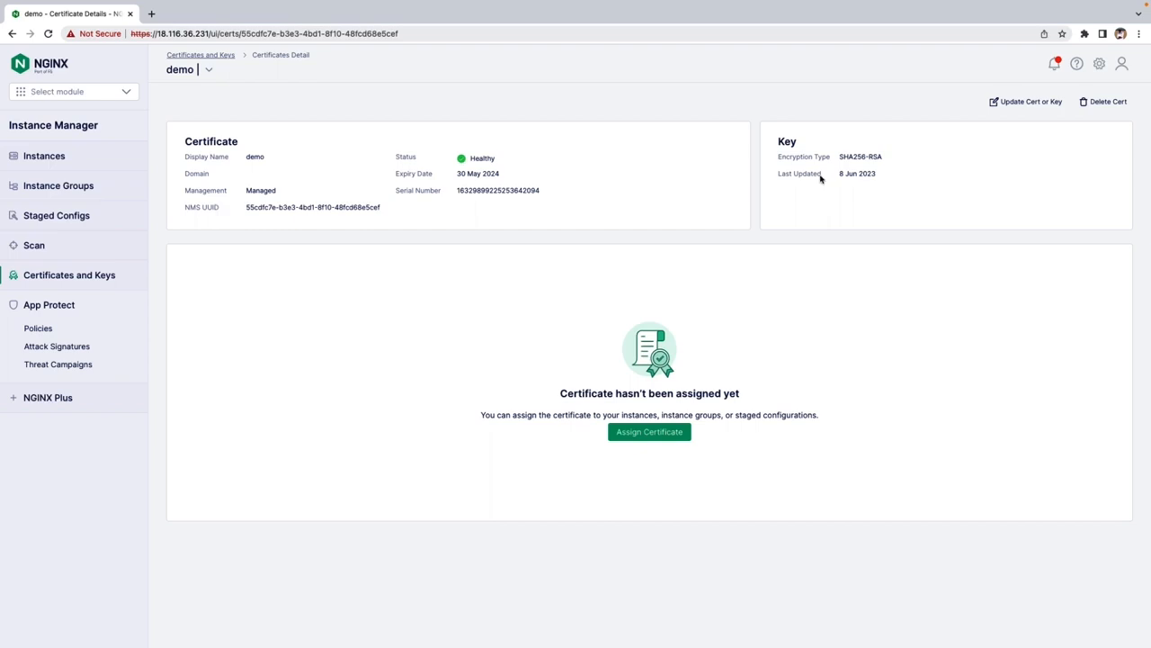
{"action": "left_click", "coordinate": [1008, 104]}
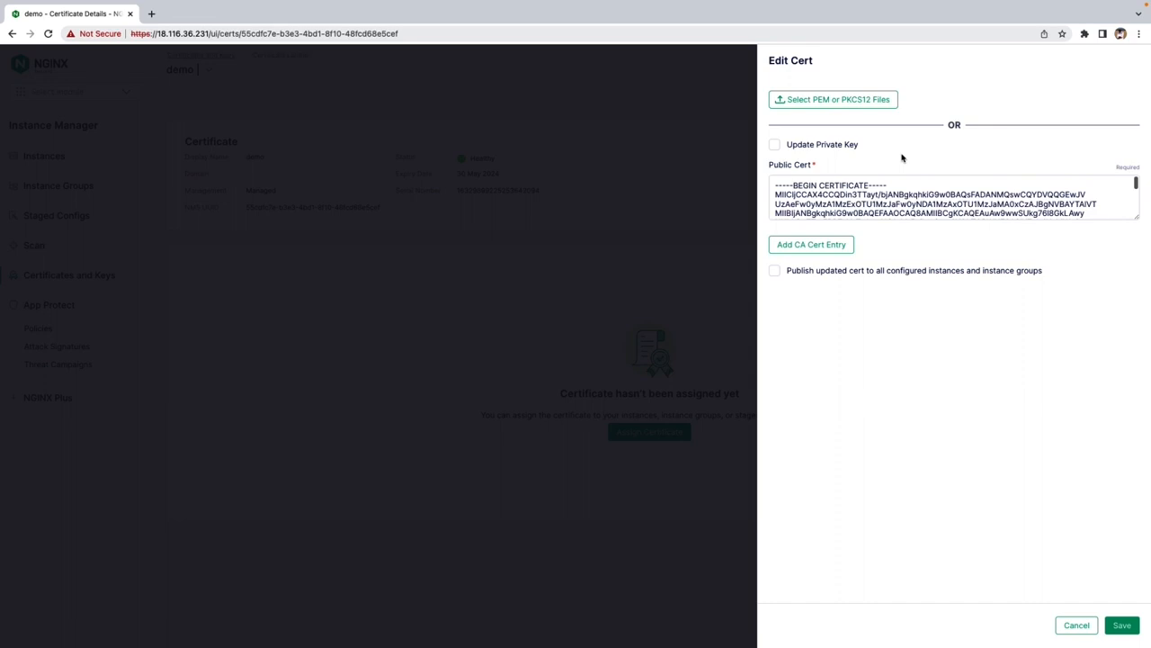
{"action": "left_click", "coordinate": [796, 105]}
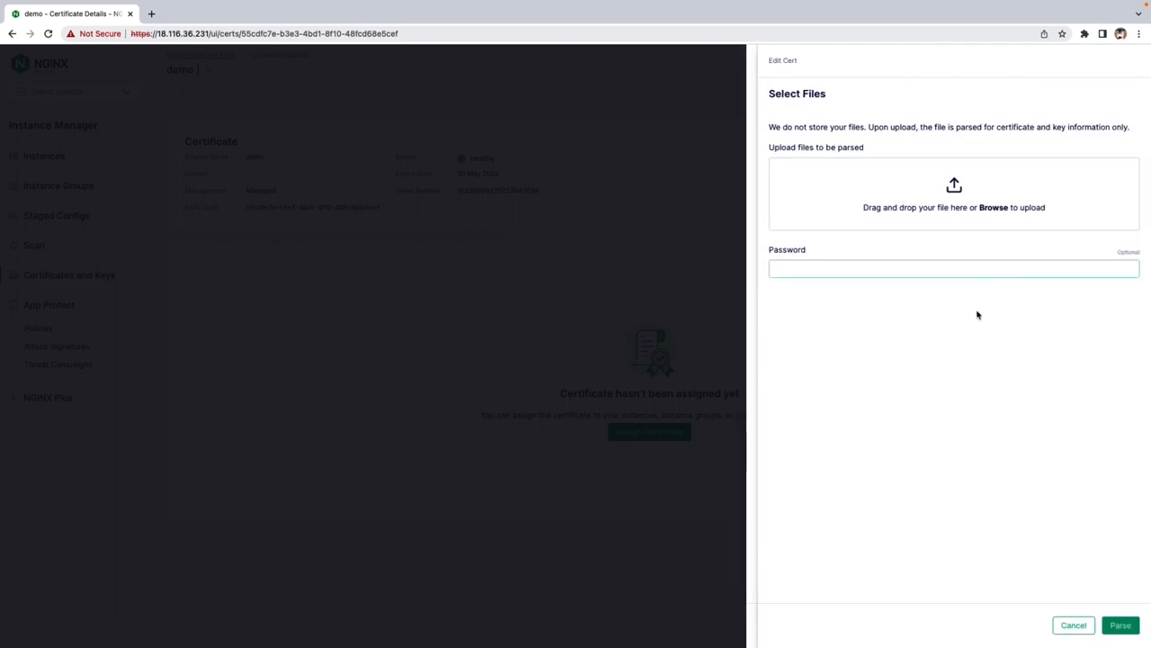
{"action": "left_click", "coordinate": [1084, 624]}
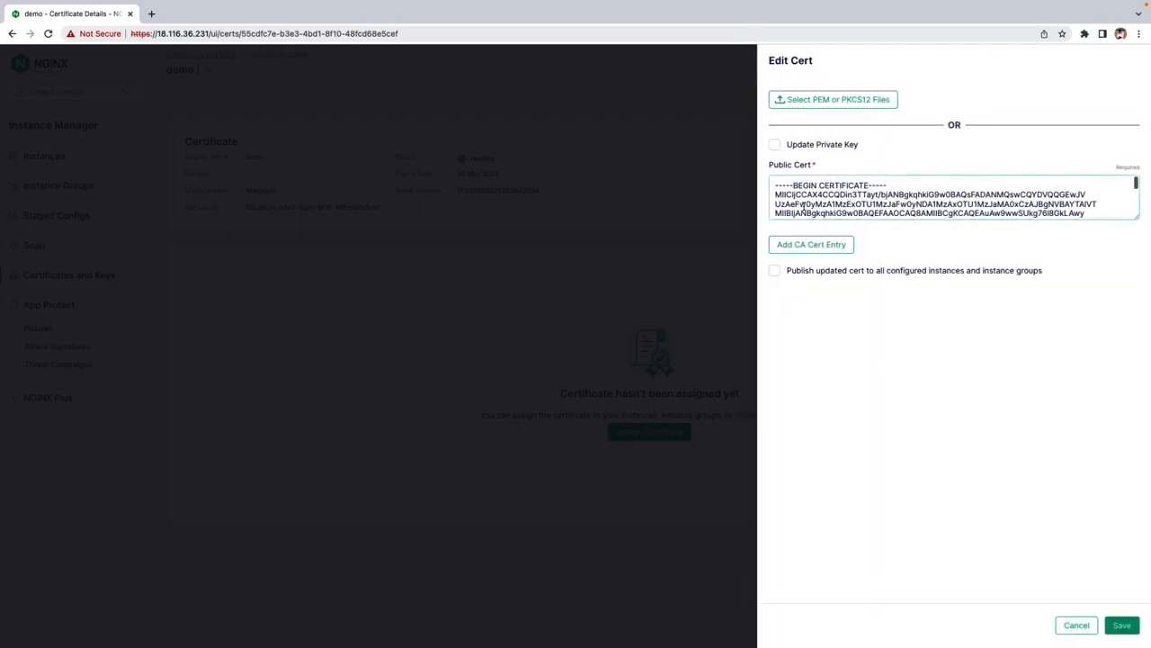
{"action": "left_click", "coordinate": [774, 145]}
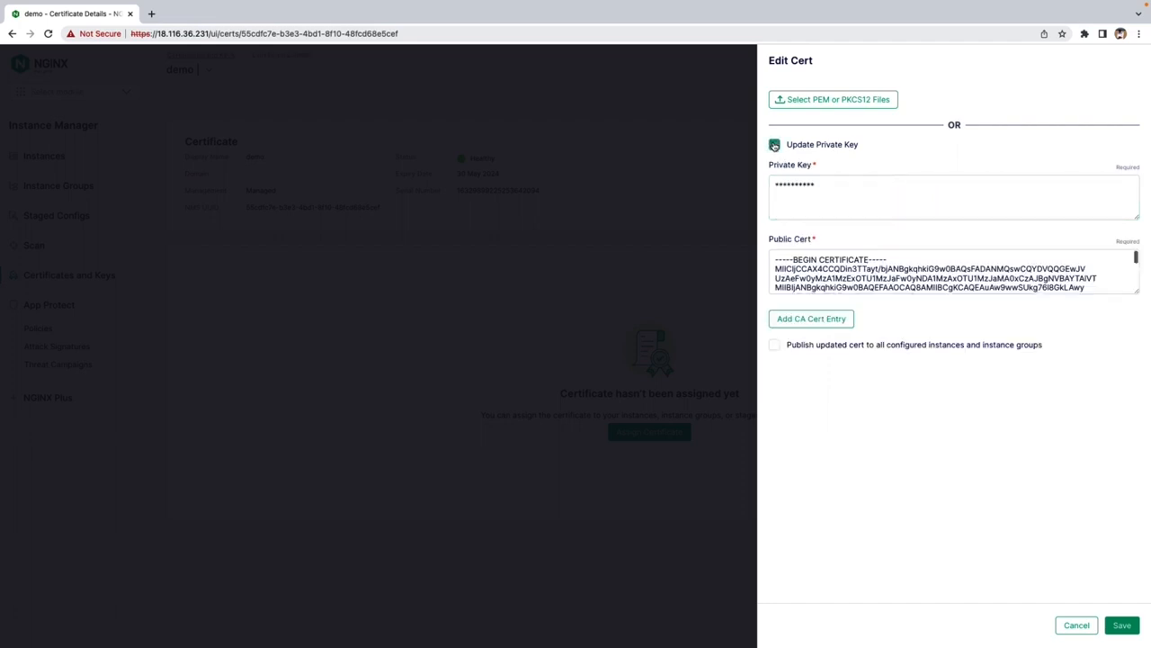
{"action": "left_click", "coordinate": [775, 145]}
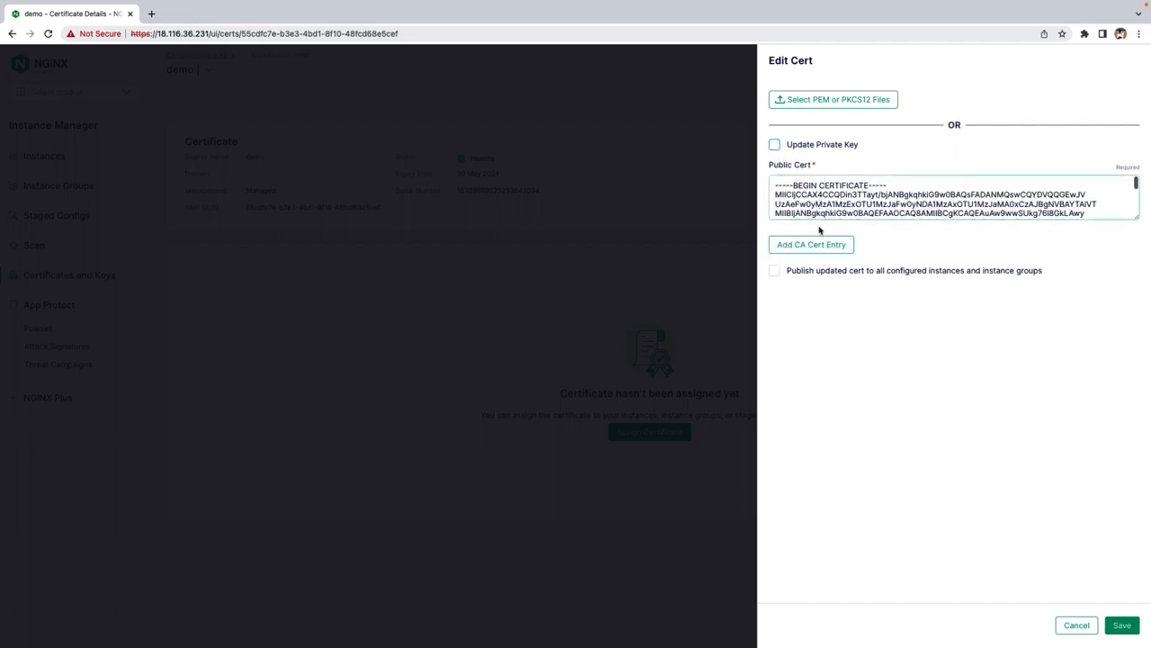
{"action": "left_click", "coordinate": [775, 274]}
{"action": "left_click", "coordinate": [775, 273]}
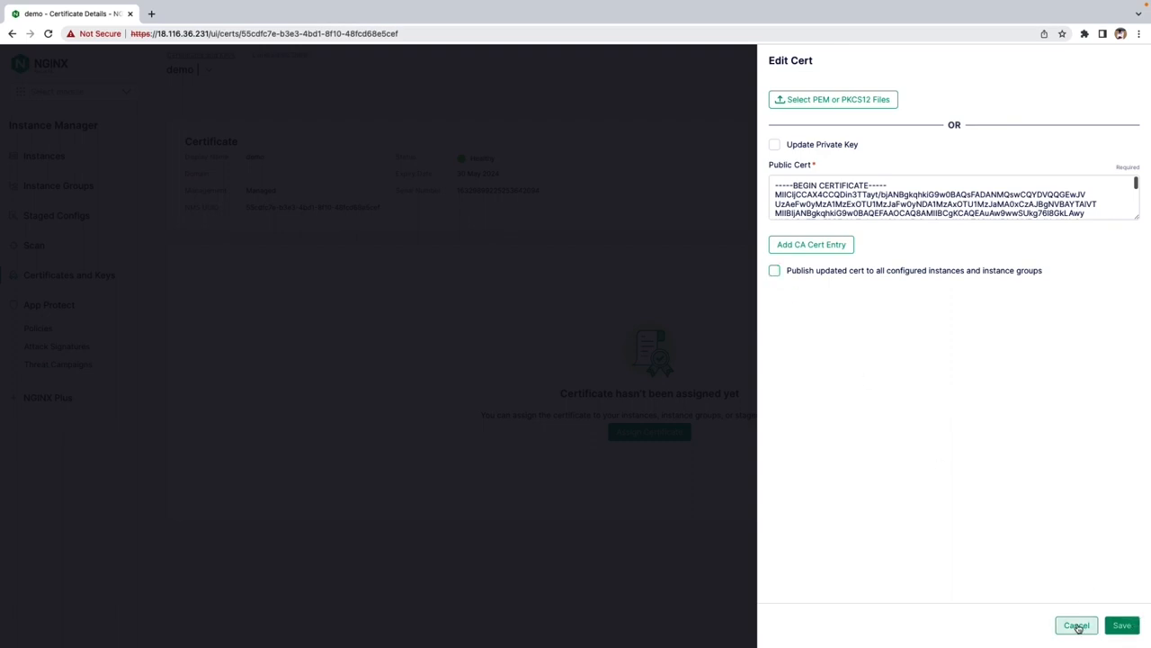
{"action": "left_click", "coordinate": [1076, 625]}
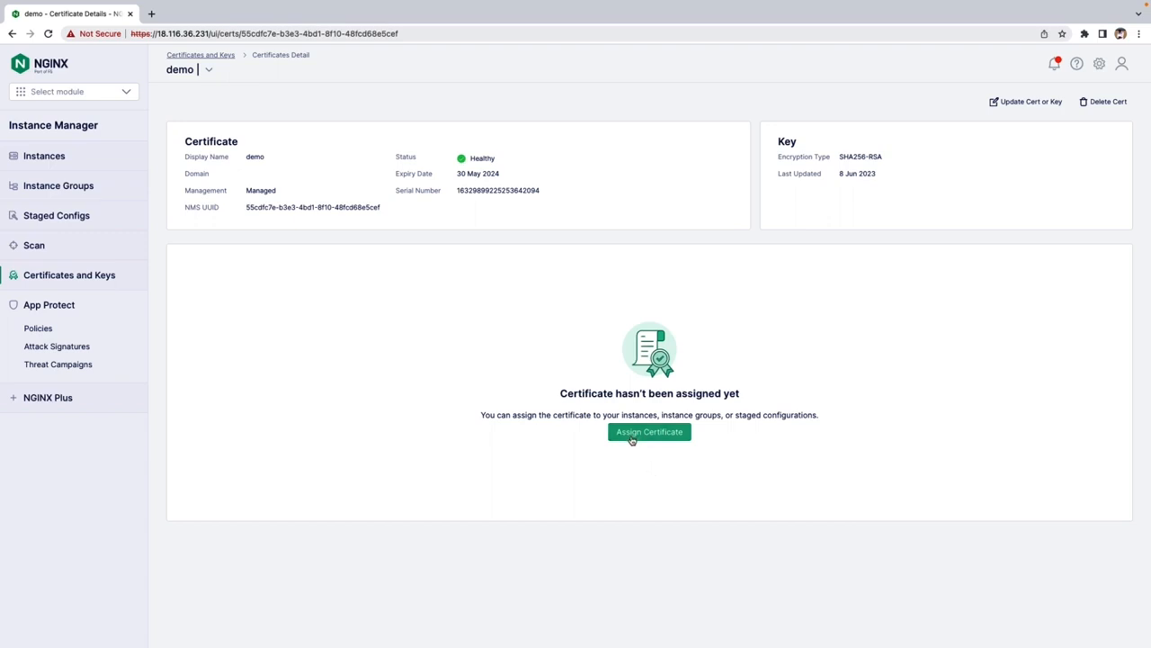
Start assigning the demo certificate to an instance and choose apigw-0 as the target
{"action": "left_click", "coordinate": [638, 438]}
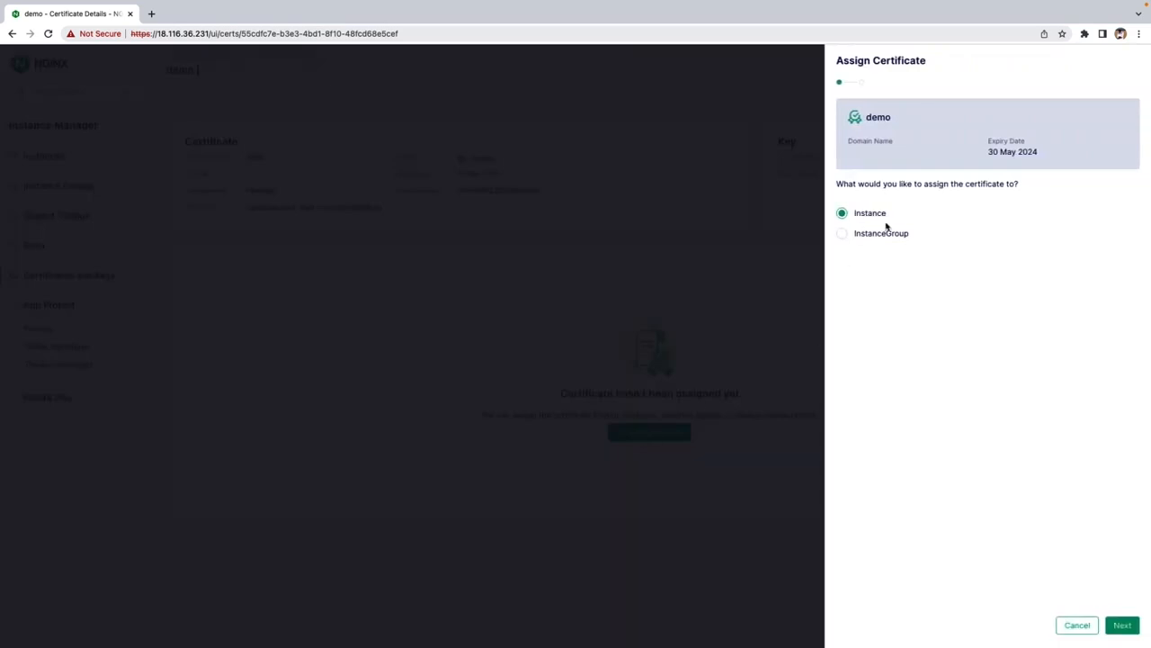
{"action": "left_click", "coordinate": [1122, 624]}
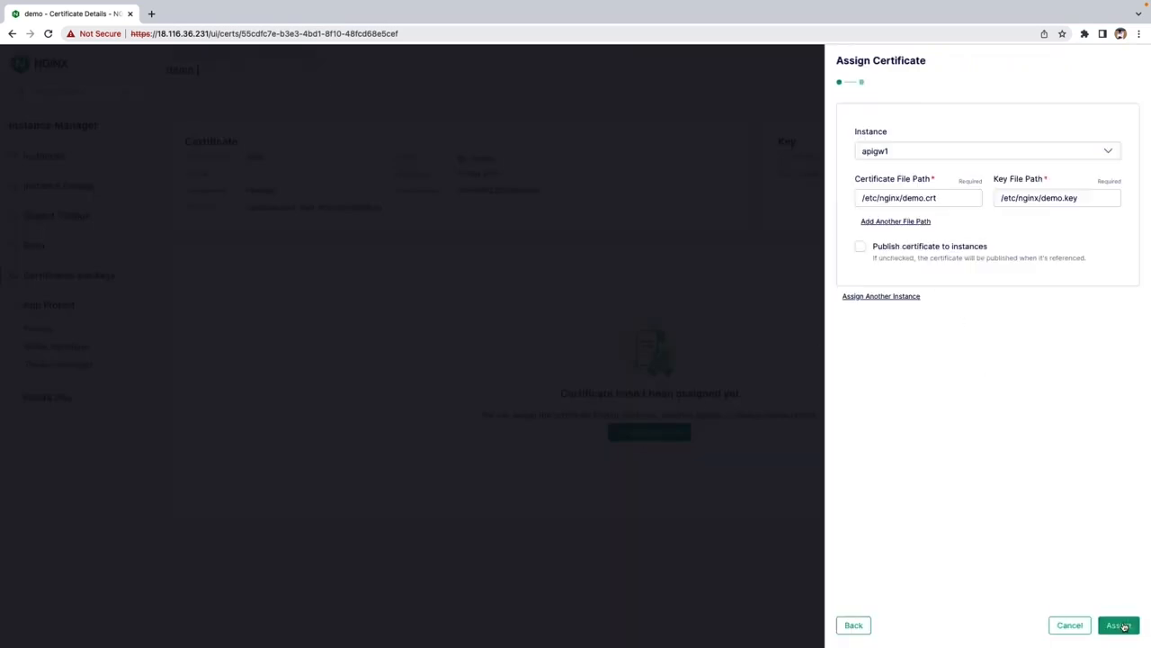
{"action": "left_click", "coordinate": [920, 149]}
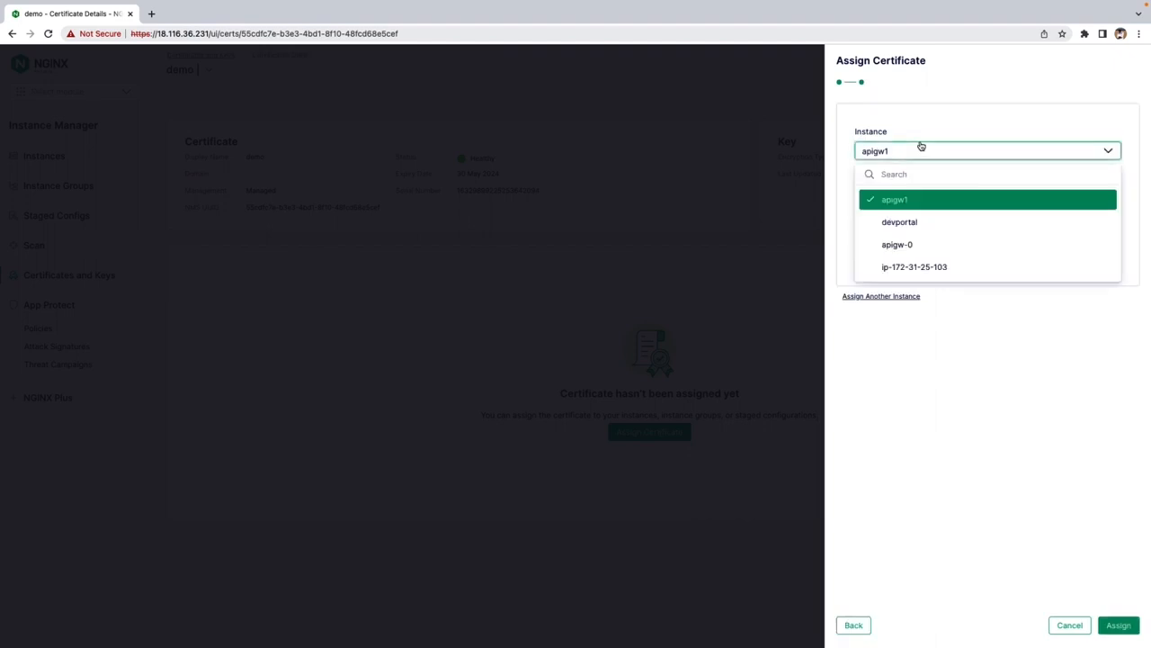
{"action": "left_click", "coordinate": [905, 249]}
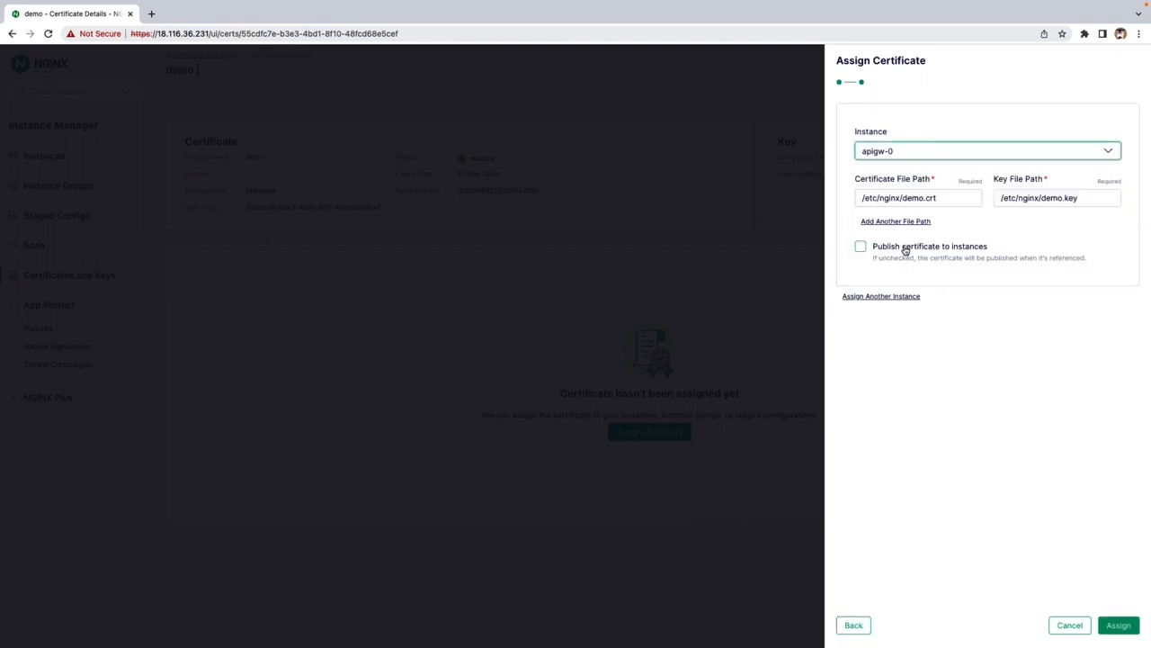
{"action": "left_click", "coordinate": [932, 205]}
{"action": "left_click", "coordinate": [997, 197]}
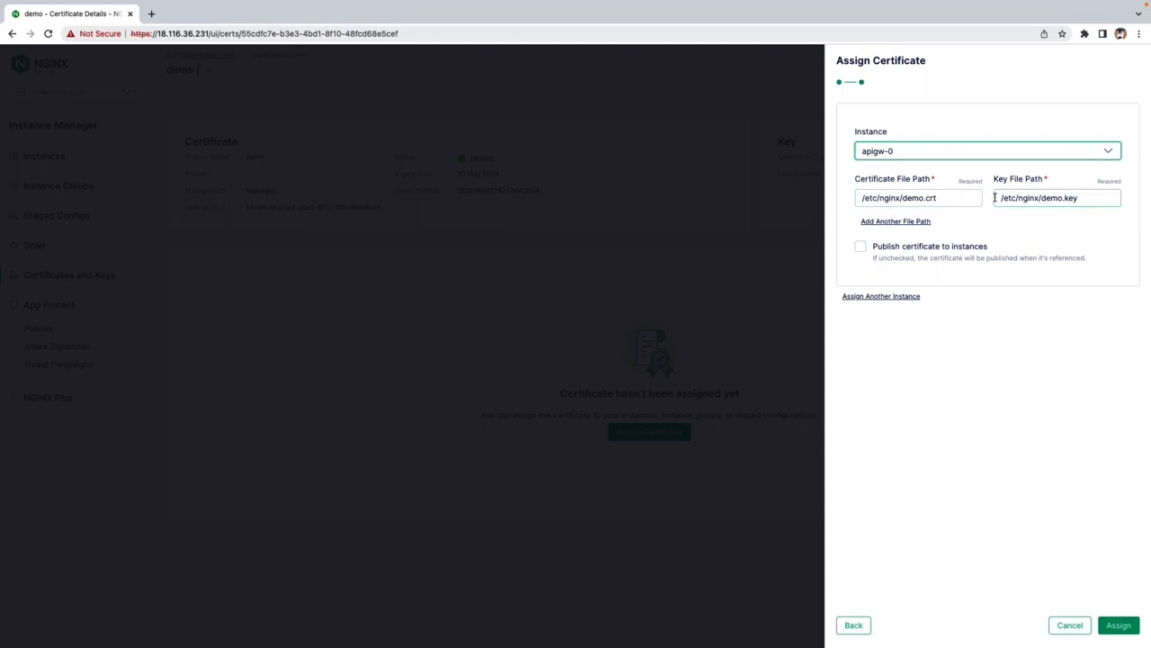
{"action": "left_click", "coordinate": [919, 222]}
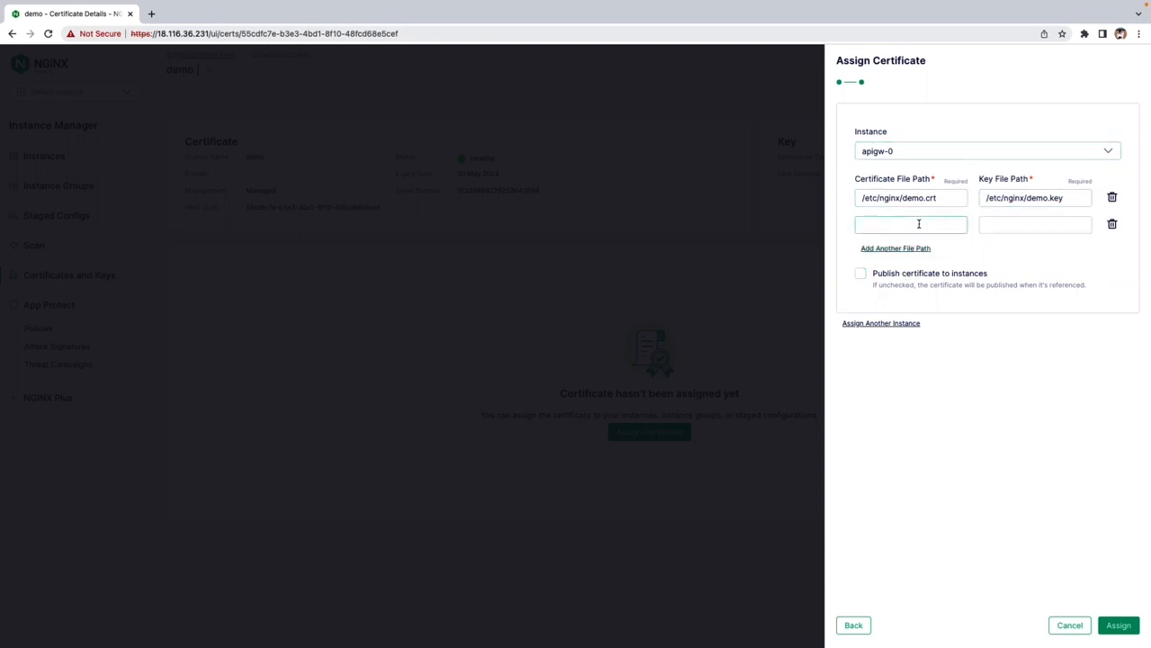
{"action": "left_click", "coordinate": [1113, 225]}
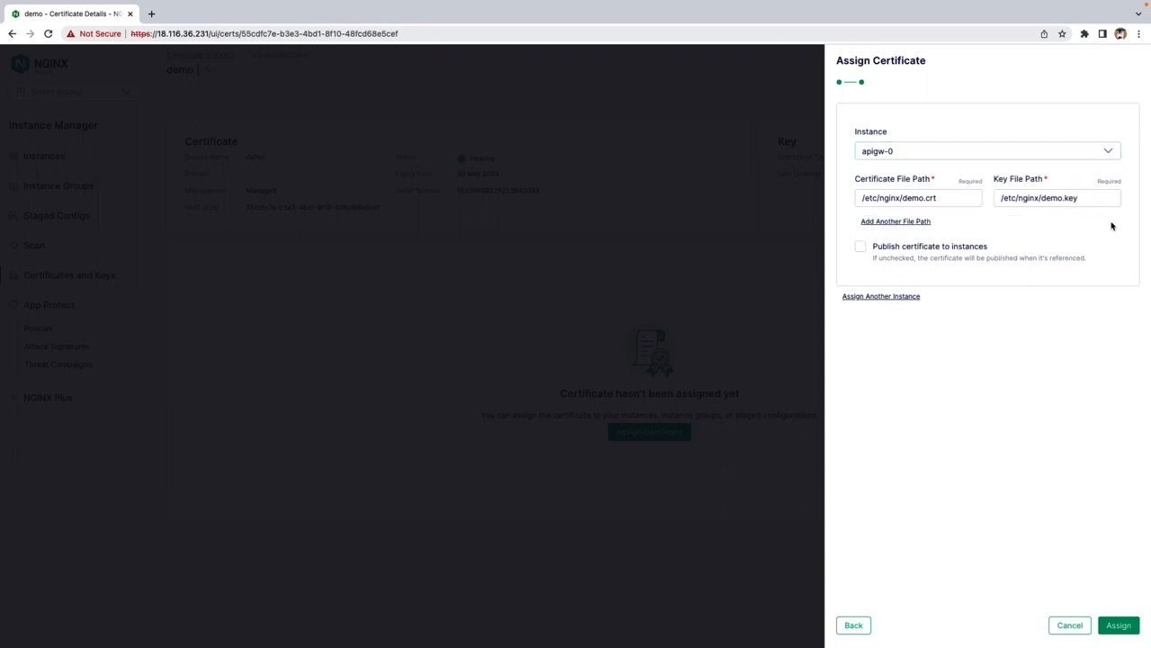
Enable publishing the certificate to instances and complete the assignment to apigw-0
{"action": "left_click", "coordinate": [860, 248]}
{"action": "left_click", "coordinate": [860, 250]}
{"action": "left_click", "coordinate": [860, 248]}
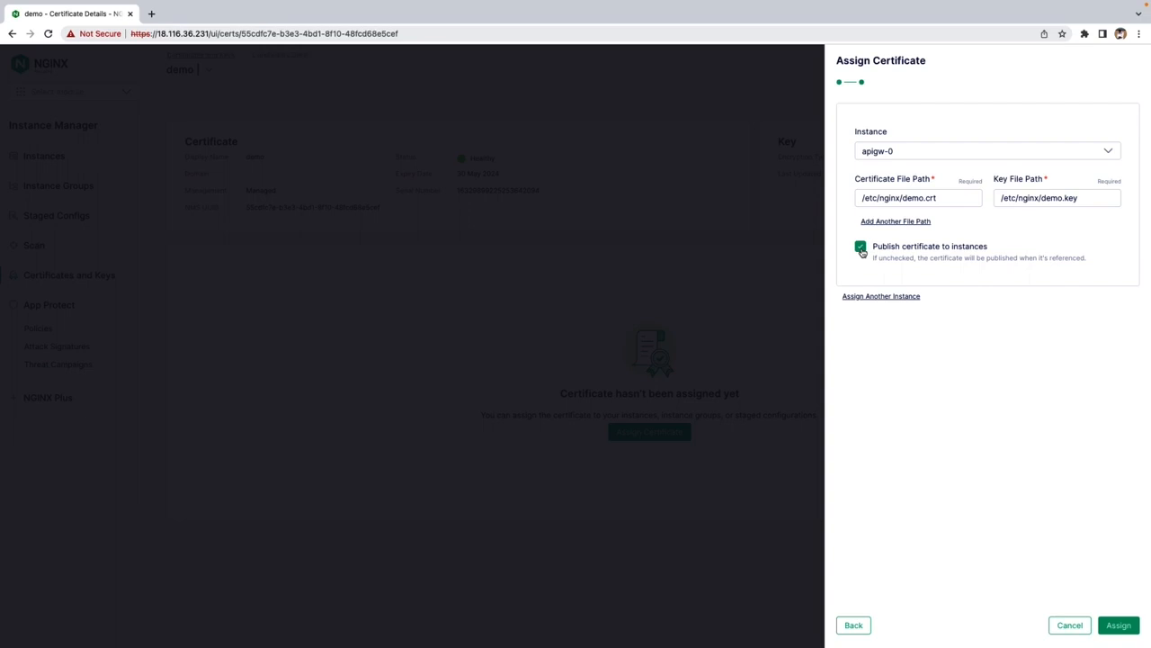
{"action": "left_click", "coordinate": [1118, 625]}
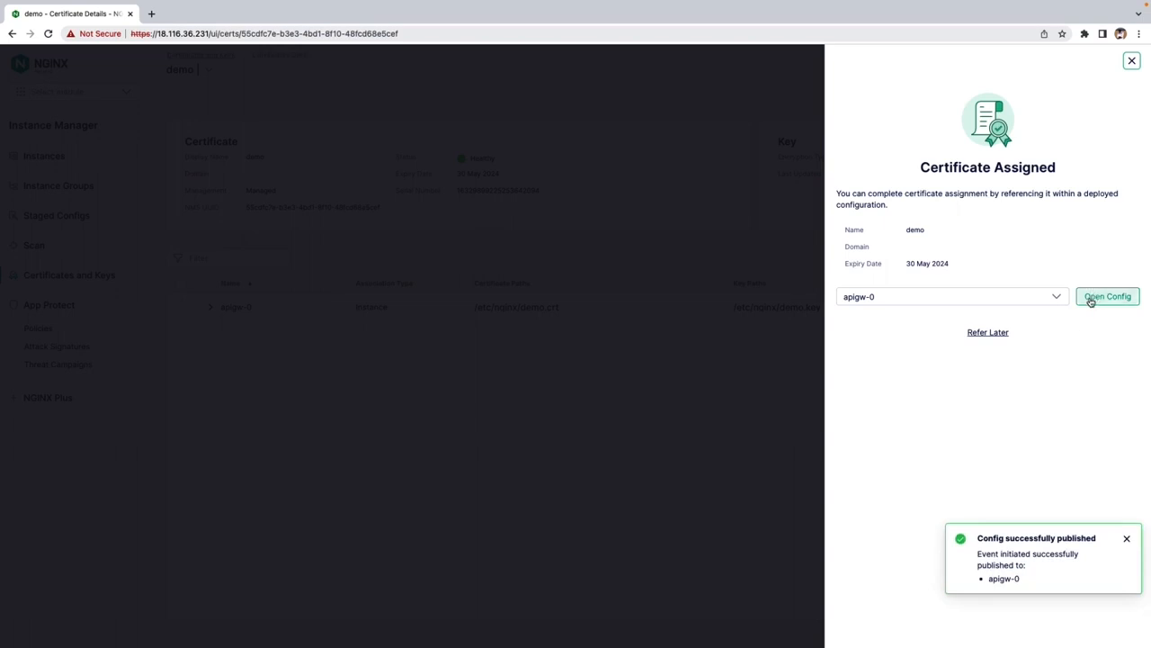
Uncomment the ssl_certificate and ssl_certificate_key lines for demo in apigw-0's nginx.conf and publish the configuration
{"action": "left_click", "coordinate": [1091, 301]}
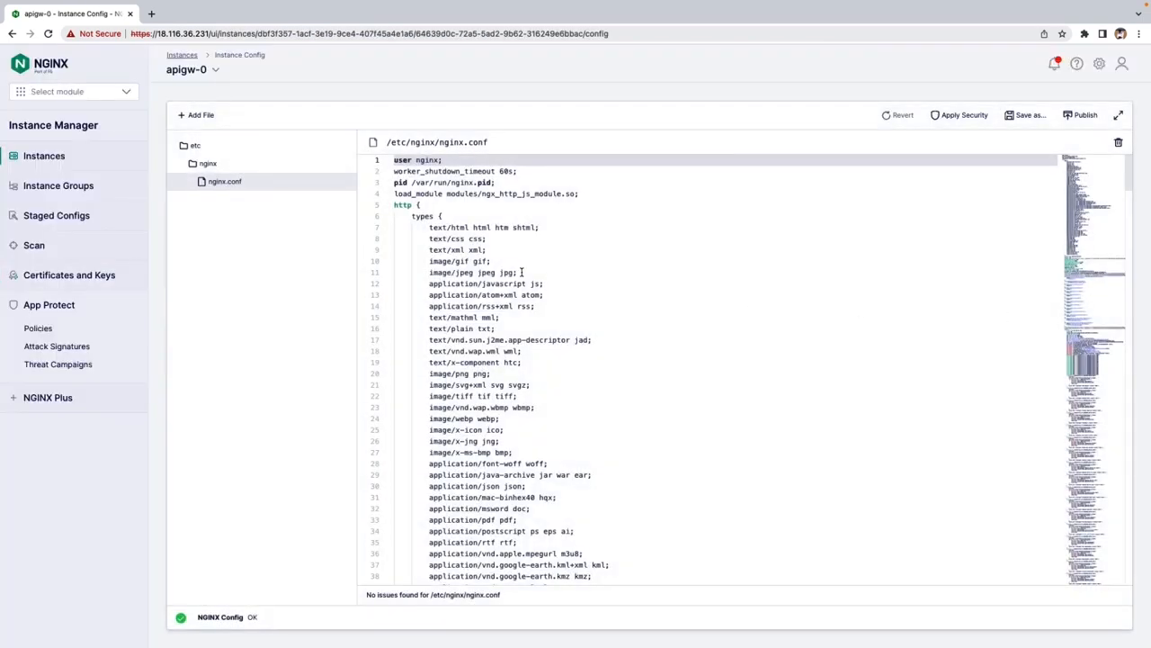
{"action": "scroll", "coordinate": [544, 428], "scroll_direction": "down", "scroll_amount": 5}
{"action": "scroll", "coordinate": [544, 428], "scroll_direction": "down", "scroll_amount": 20}
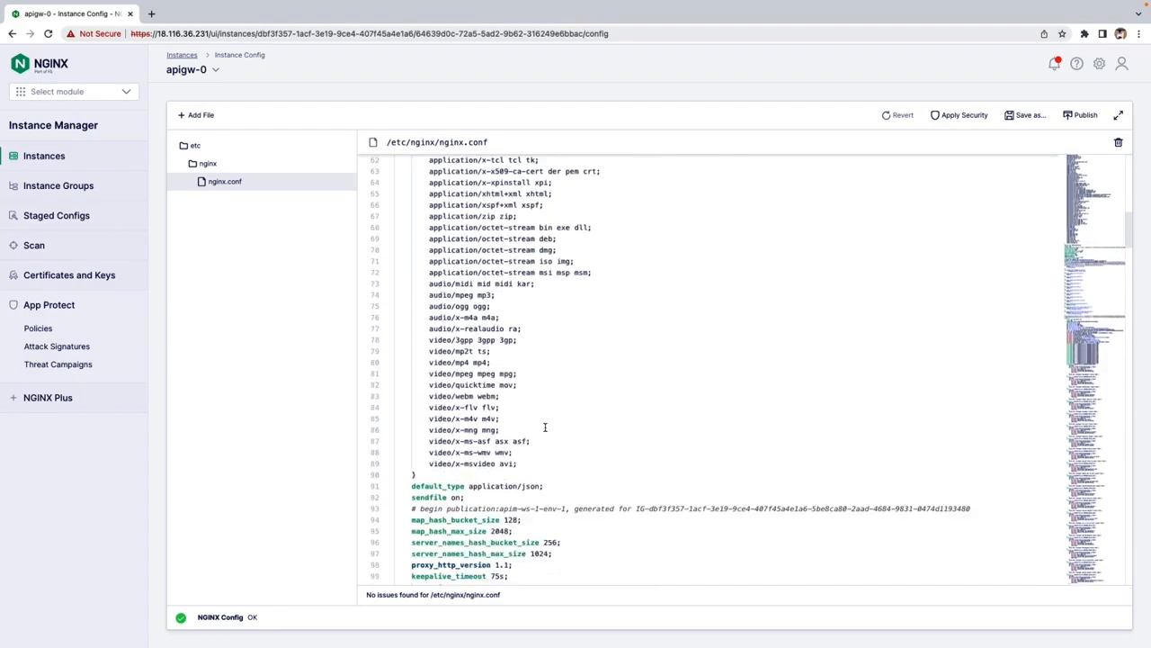
{"action": "scroll", "coordinate": [544, 428], "scroll_direction": "down", "scroll_amount": 20}
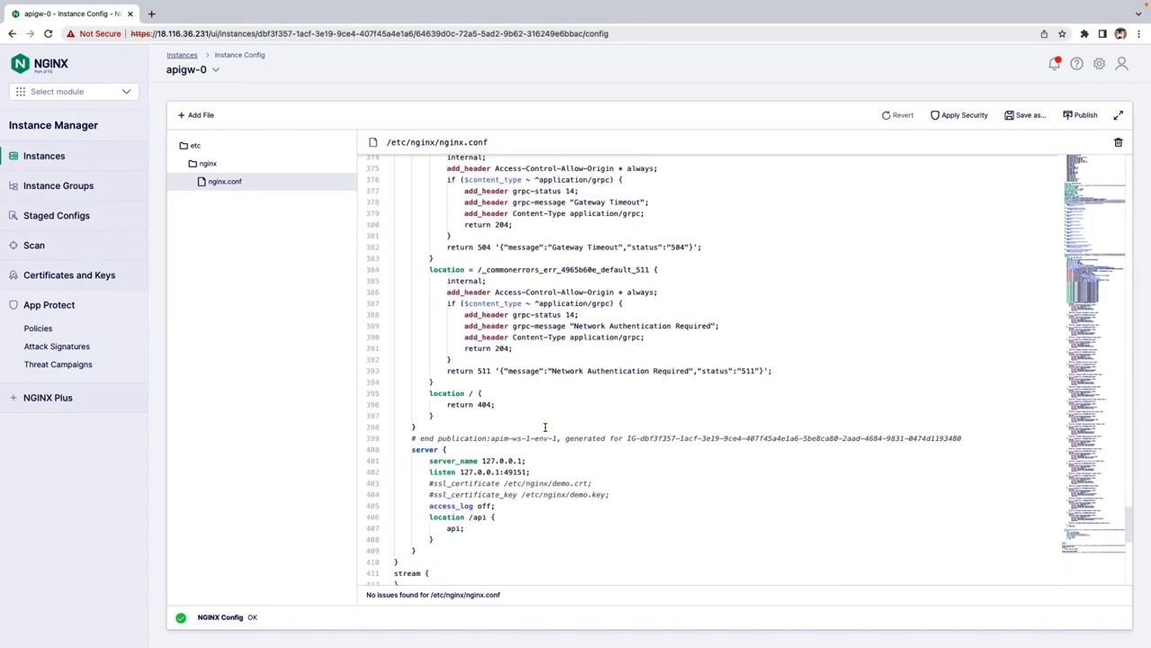
{"action": "scroll", "coordinate": [544, 428], "scroll_direction": "down", "scroll_amount": 3}
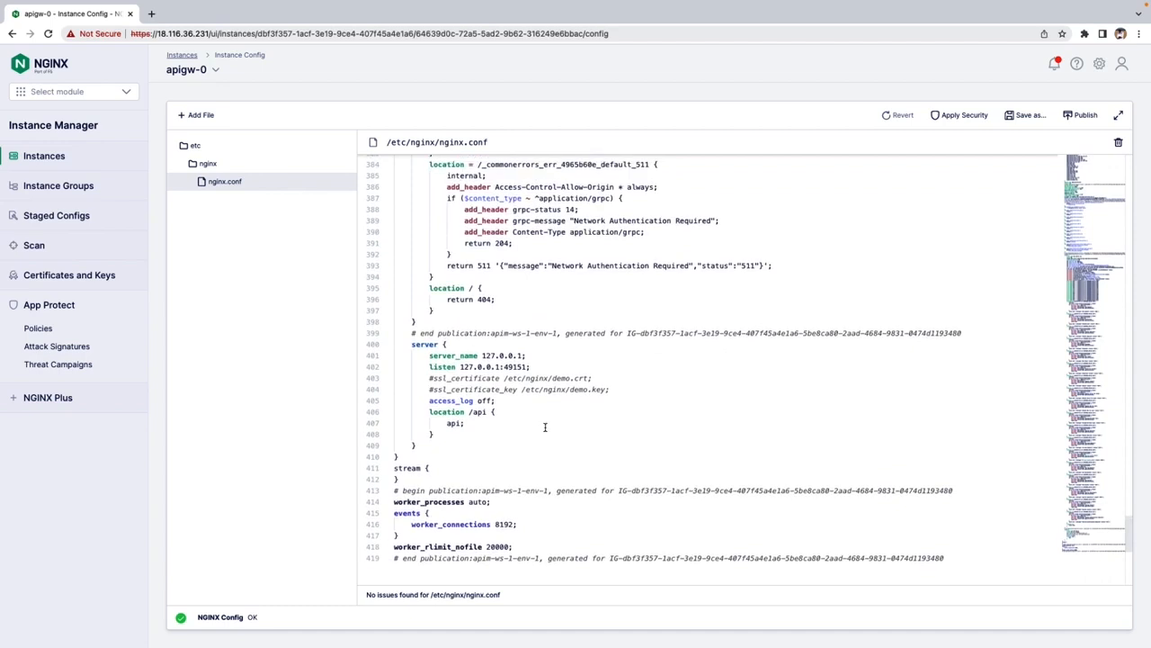
{"action": "left_click", "coordinate": [432, 381]}
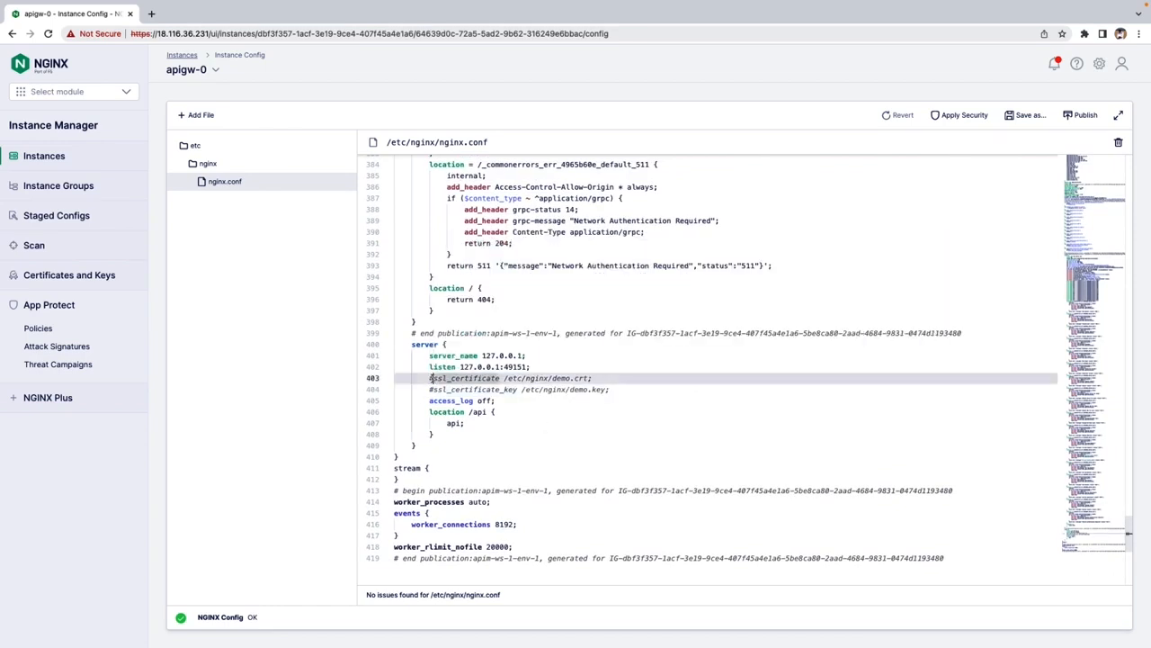
{"action": "key", "text": "BackSpace"}
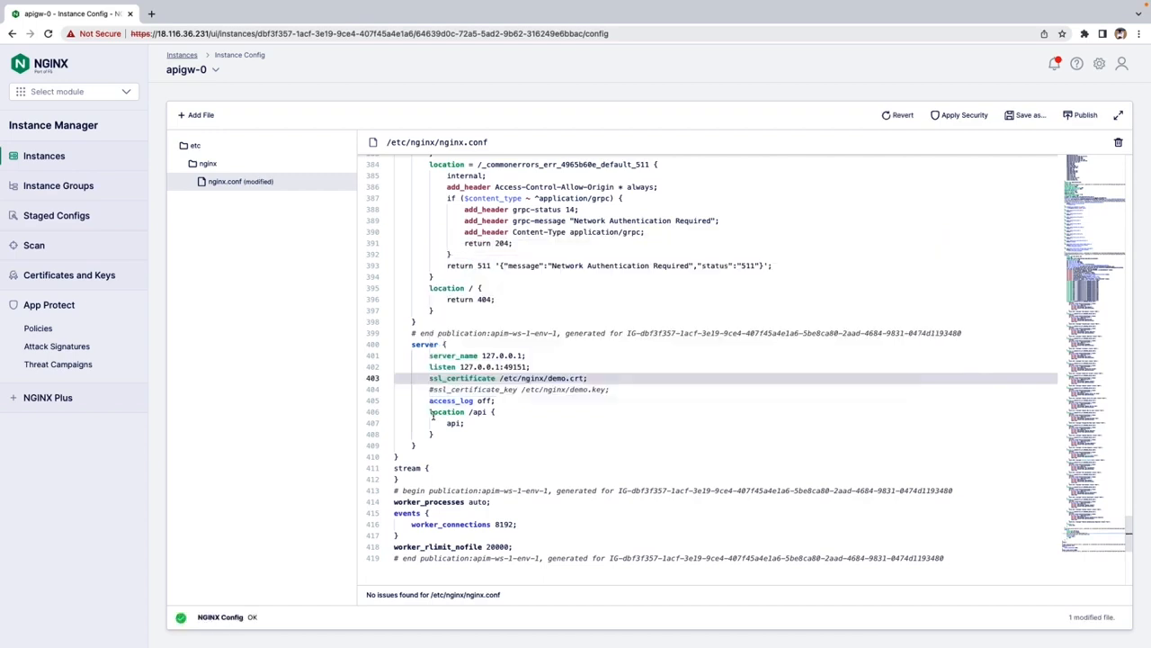
{"action": "left_click", "coordinate": [432, 389]}
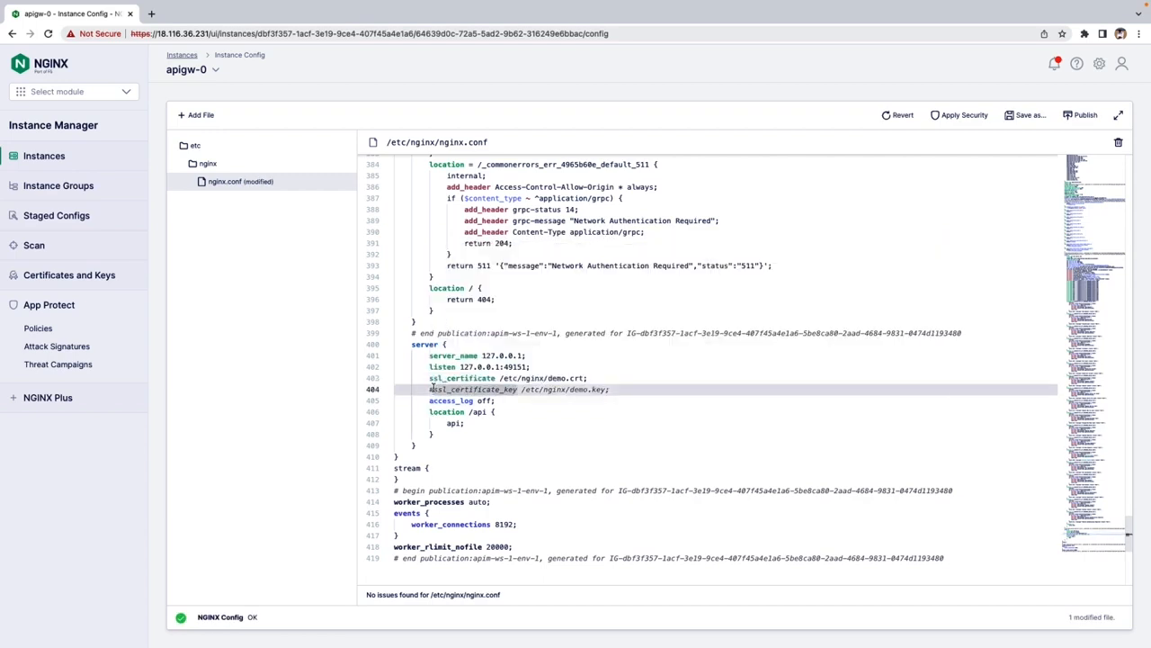
{"action": "key", "text": "BackSpace"}
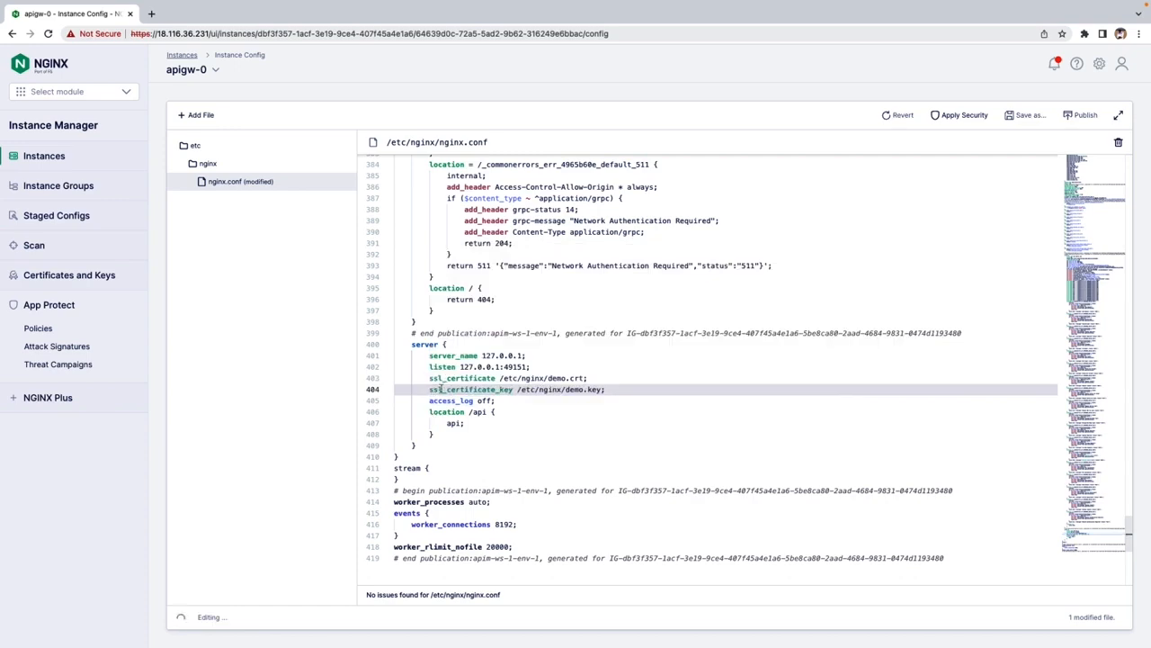
{"action": "left_click", "coordinate": [1082, 115]}
{"action": "left_click", "coordinate": [664, 379]}
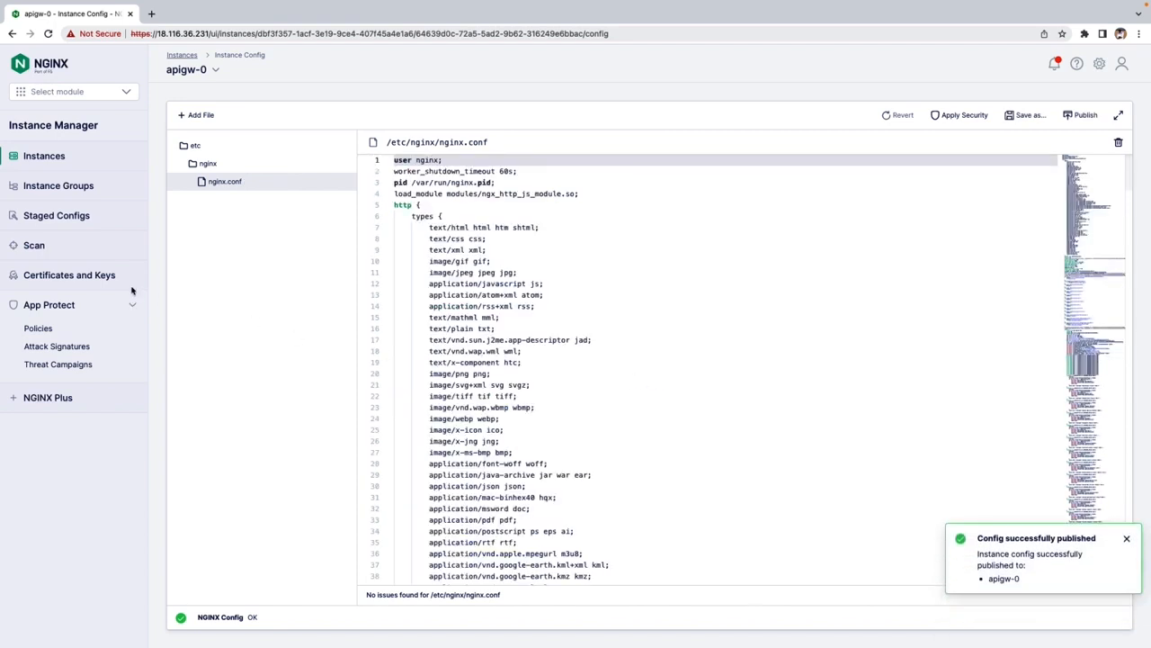
Check the demo certificate's assignment and the details of its associated apigw-0 instance
{"action": "left_click", "coordinate": [81, 280]}
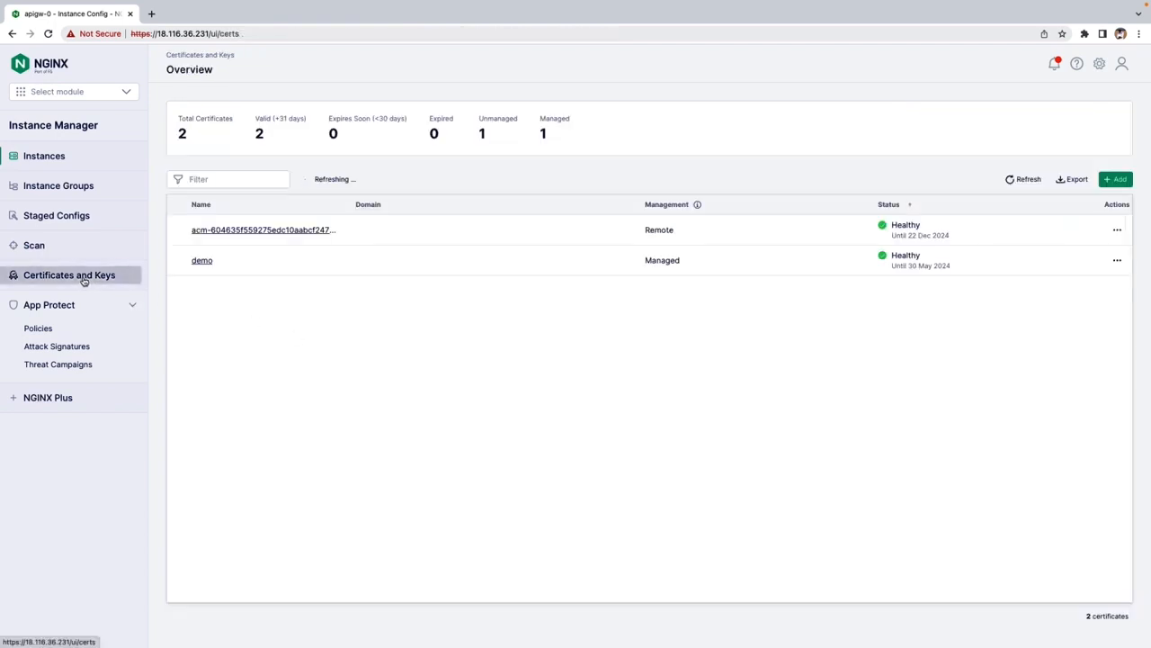
{"action": "left_click", "coordinate": [203, 261]}
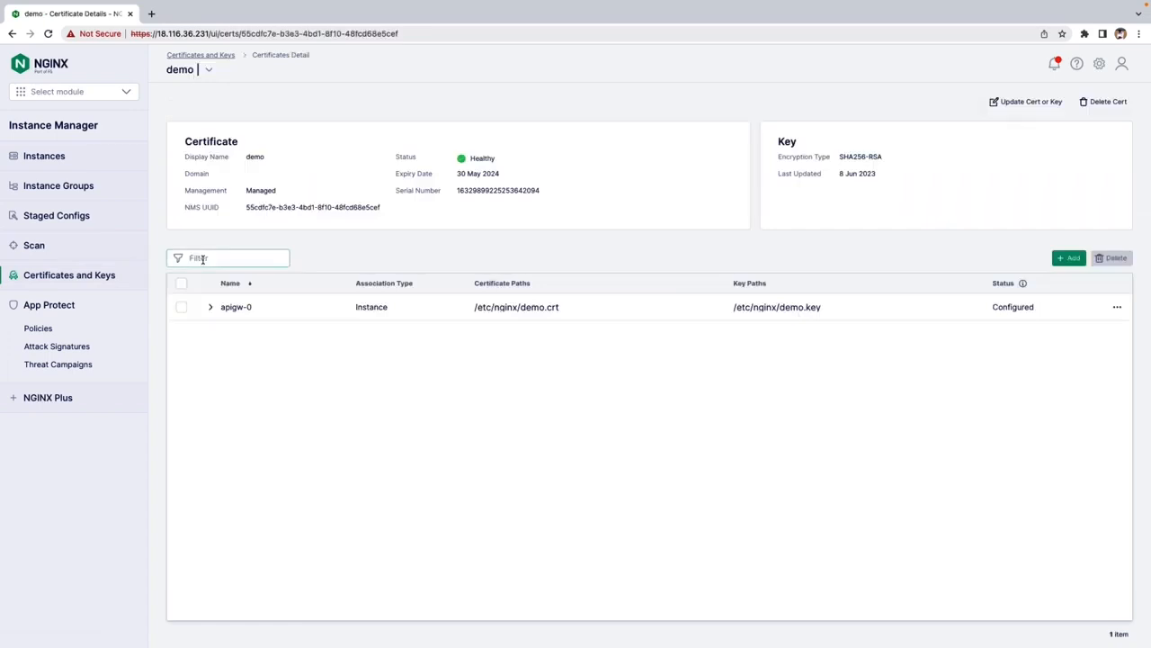
{"action": "left_click", "coordinate": [210, 307]}
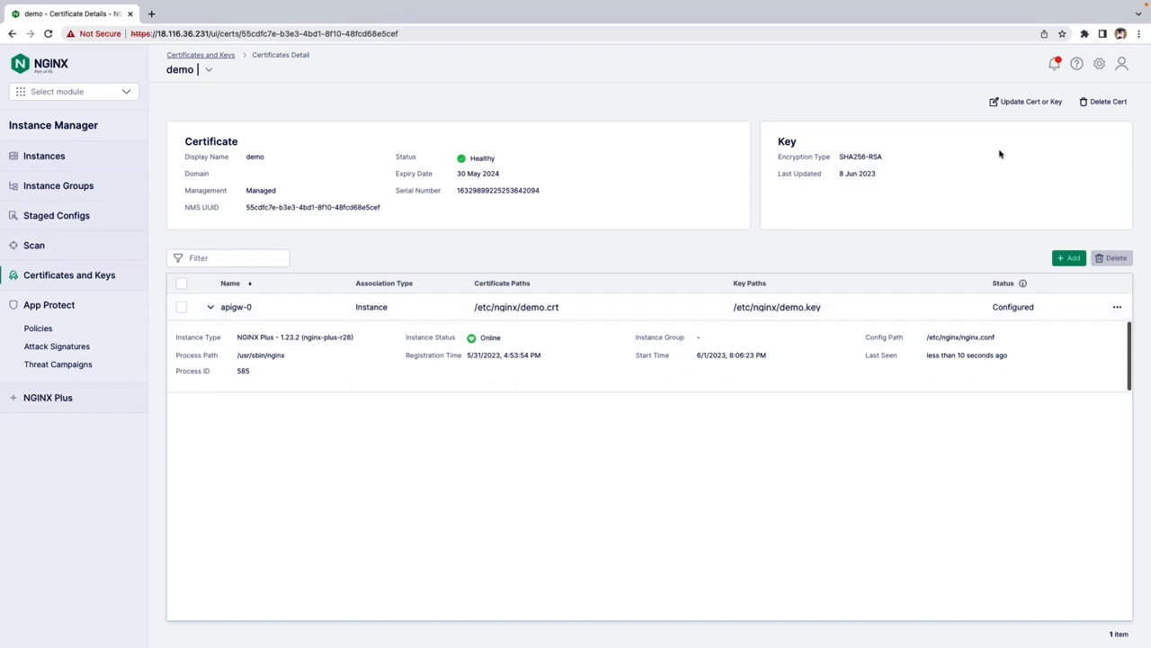
Try to delete the demo certificate, and return to the certificates overview
{"action": "left_click", "coordinate": [1094, 104]}
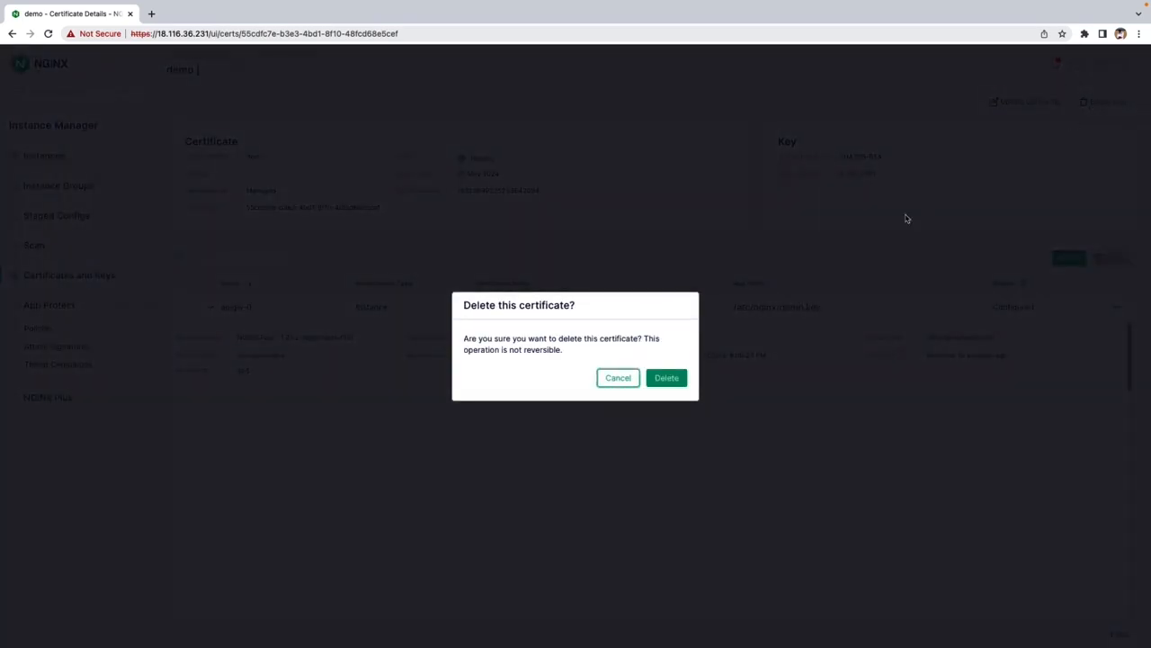
{"action": "left_click", "coordinate": [665, 377]}
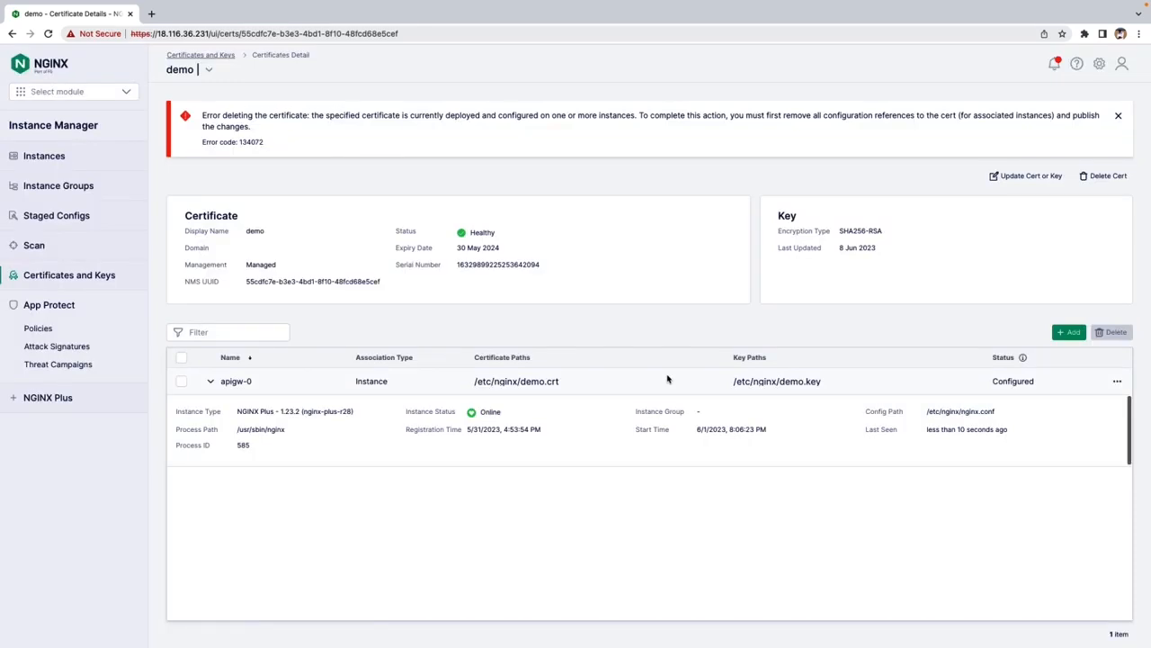
{"action": "left_click", "coordinate": [1118, 115]}
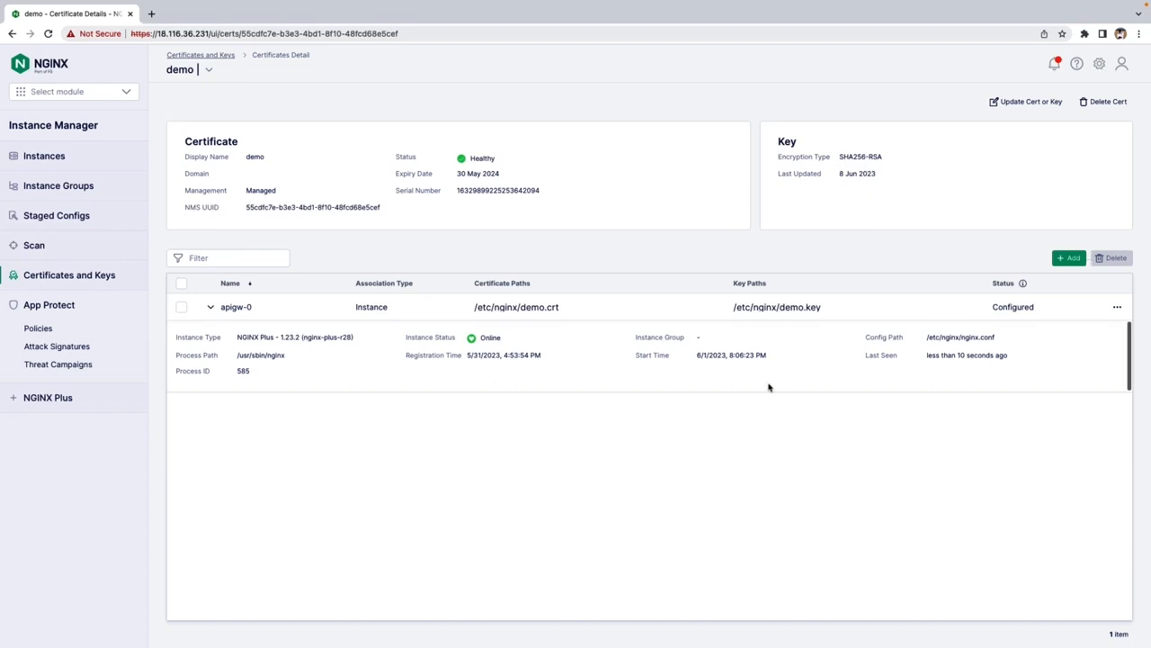
{"action": "left_click", "coordinate": [94, 276]}
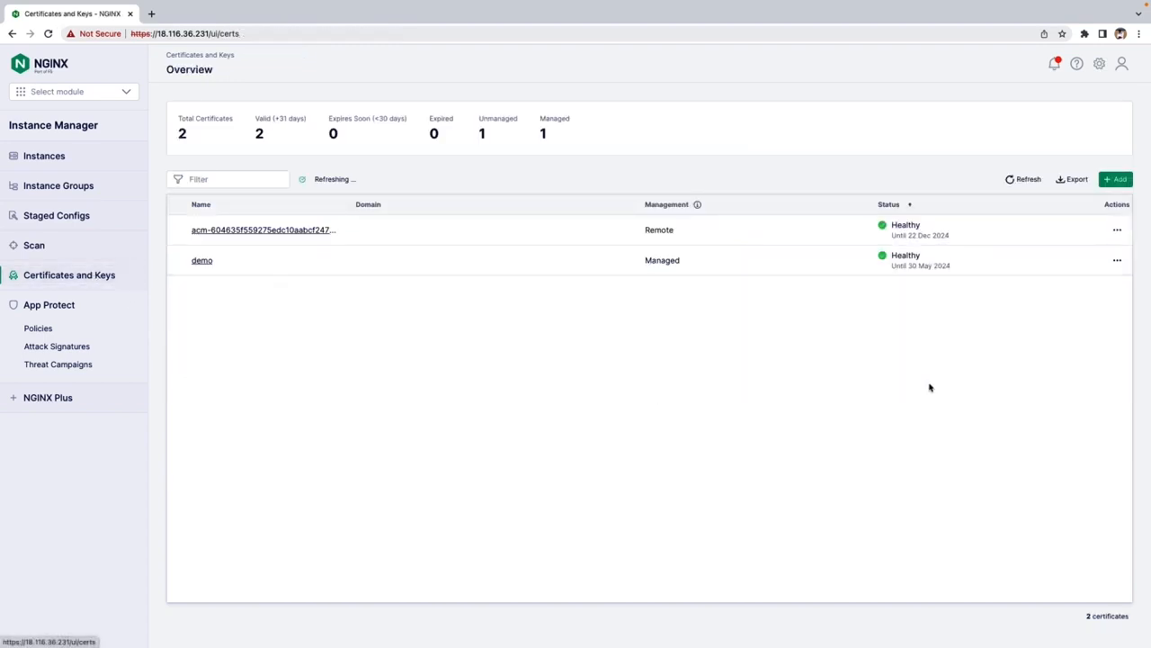